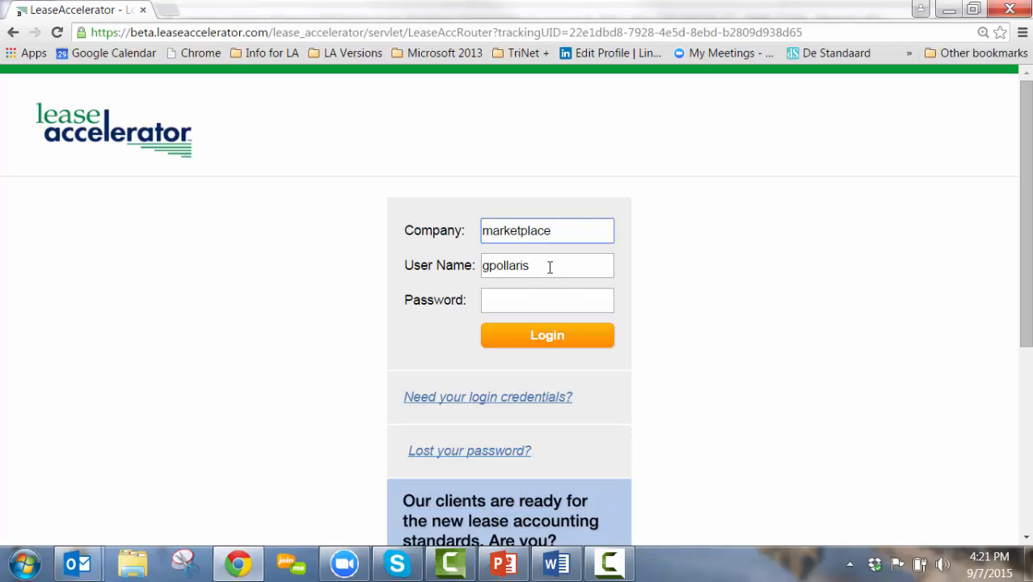
Enter the account password and log in to the marketplace company account
click(541, 301)
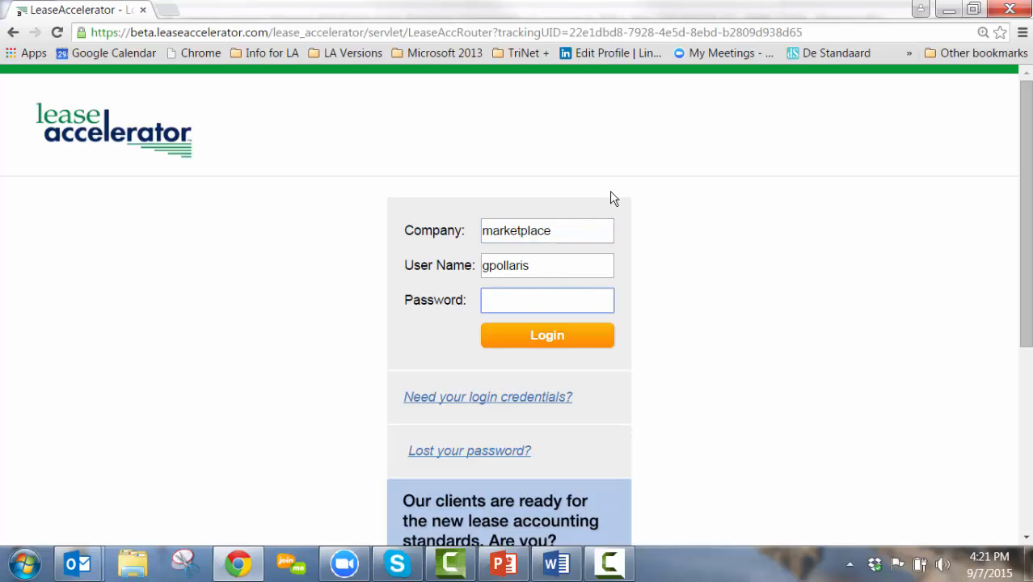
text(*****)
click(547, 339)
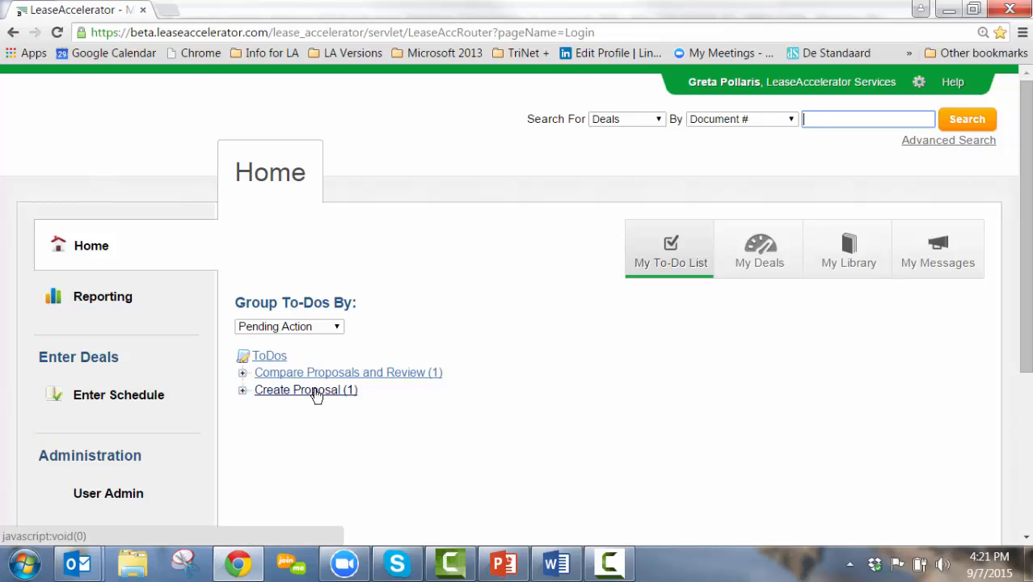
Open the pending Create Proposal task for RFP BETA HYSTER and start its proposal
click(316, 392)
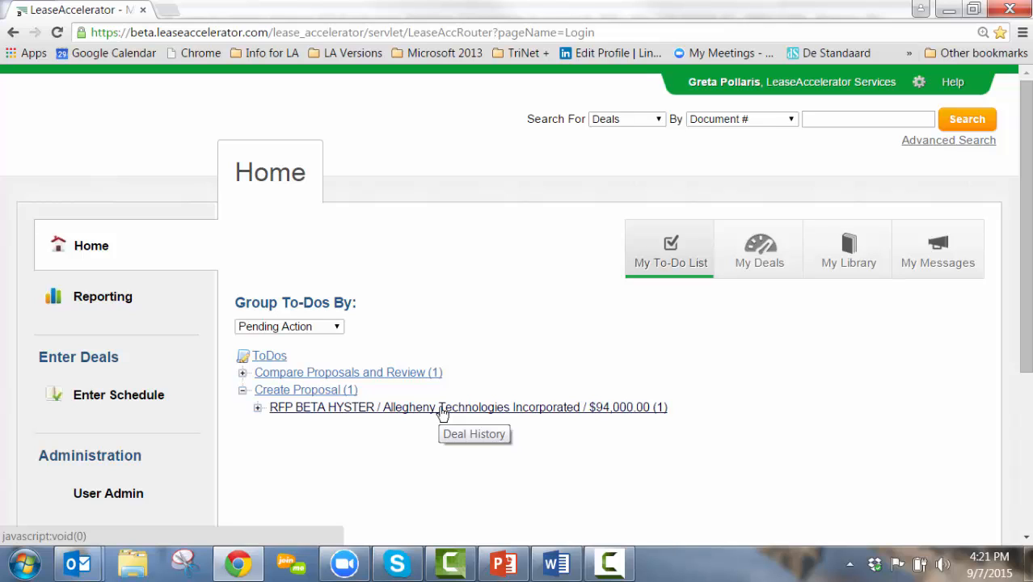
click(442, 409)
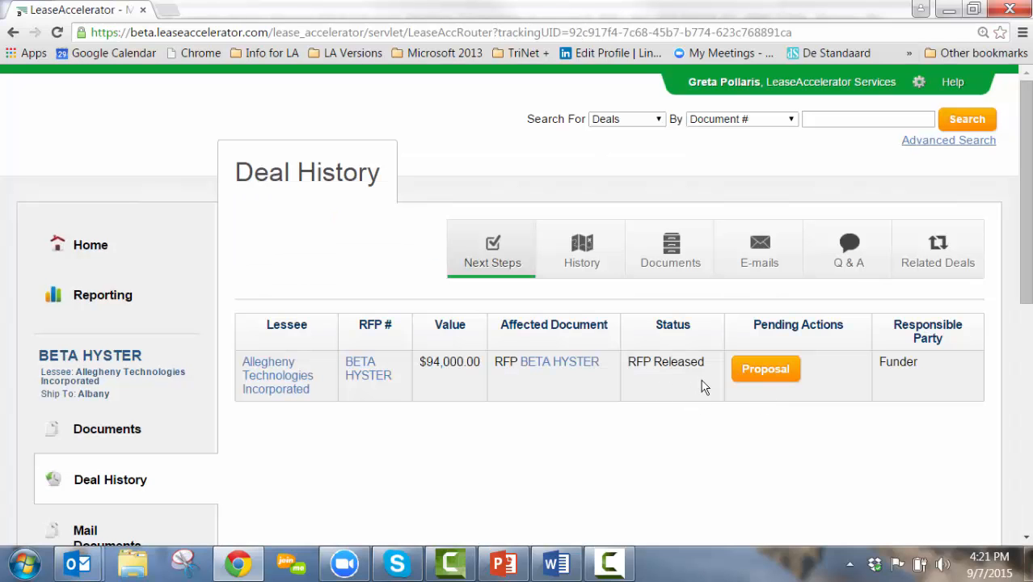
click(765, 370)
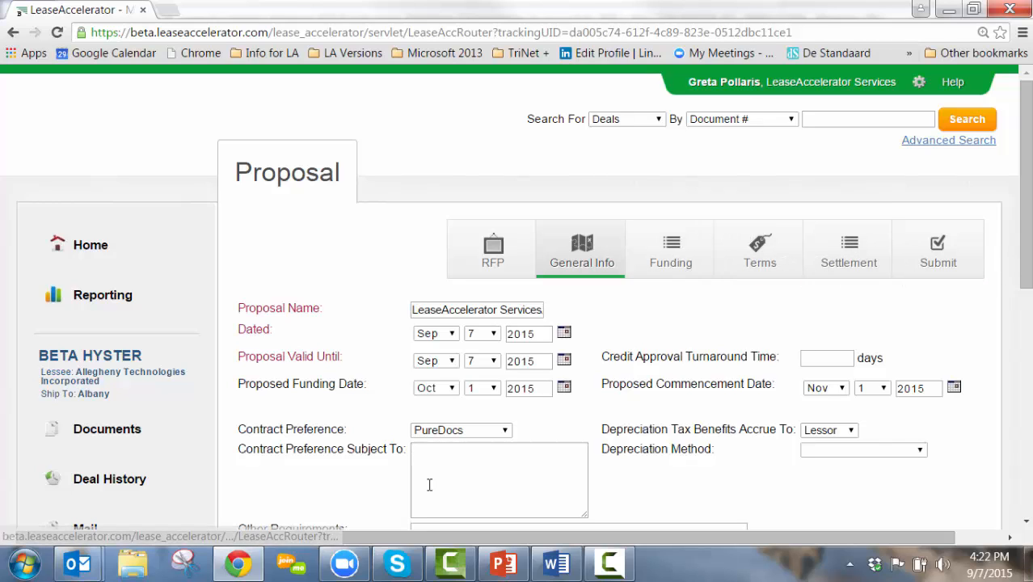
Review the RFP's funding preferences, asset type summary, line details and attached documents
click(468, 264)
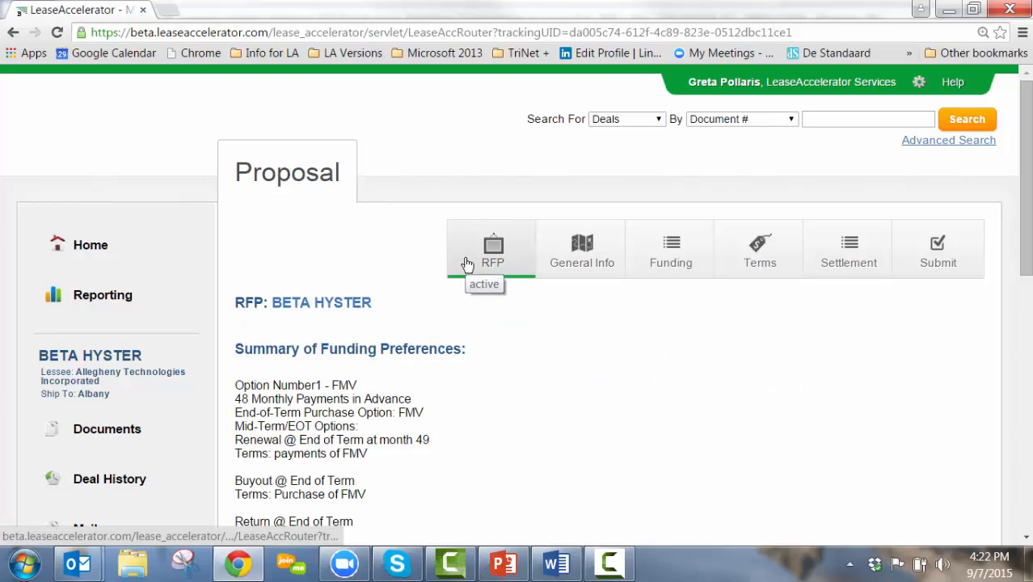
scroll(488, 355, down, 3)
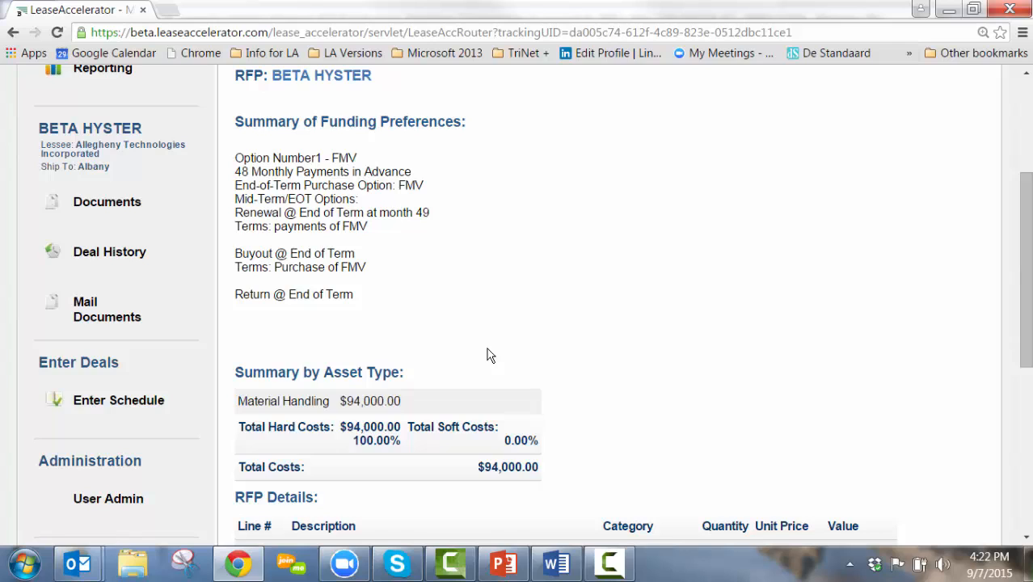
scroll(488, 354, down, 5)
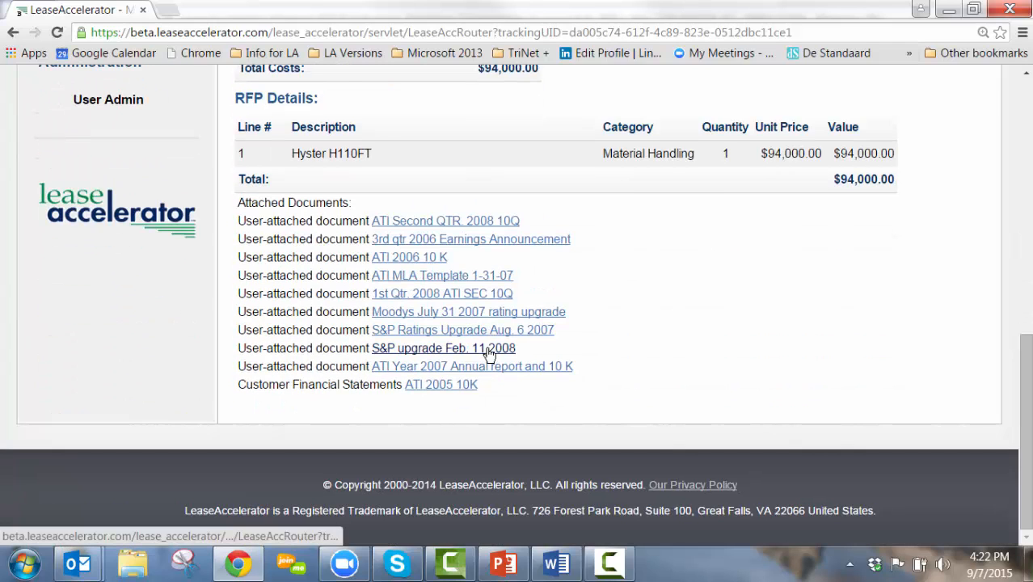
scroll(489, 355, up, 6)
scroll(489, 355, up, 2)
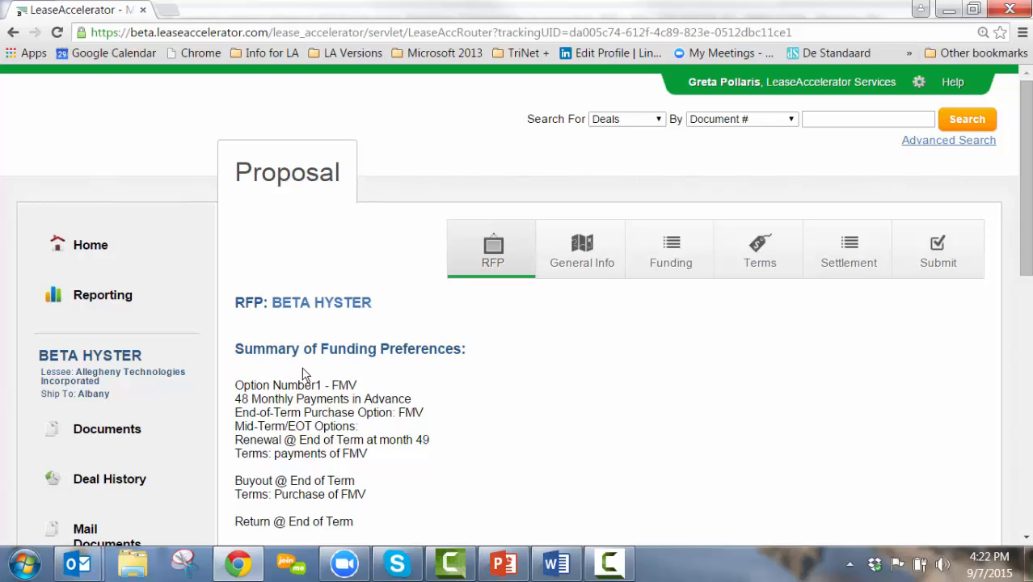
Check the proposal name in the general information and set the proposal's valid-until date to September 30, 2015
click(549, 248)
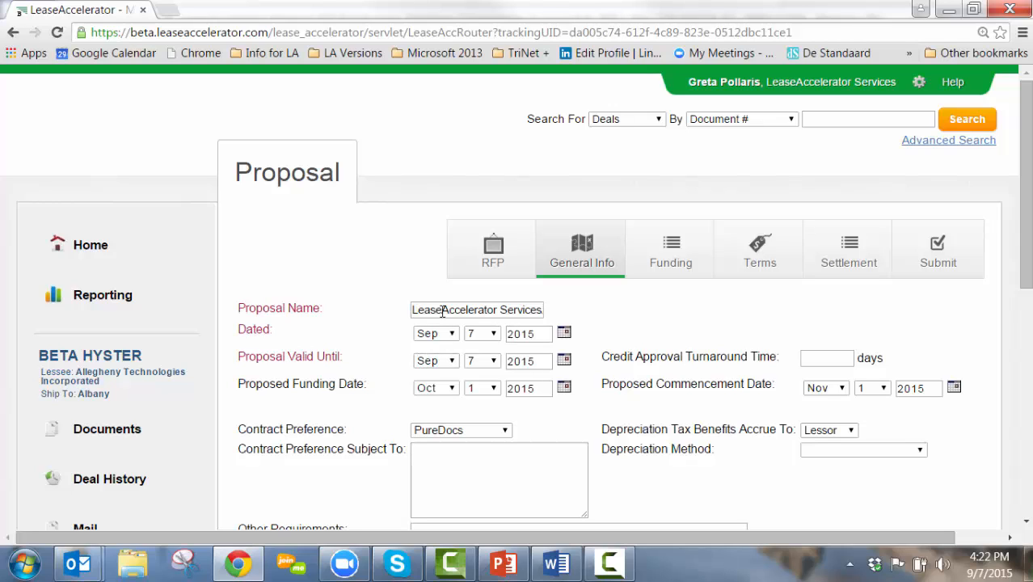
click(442, 311)
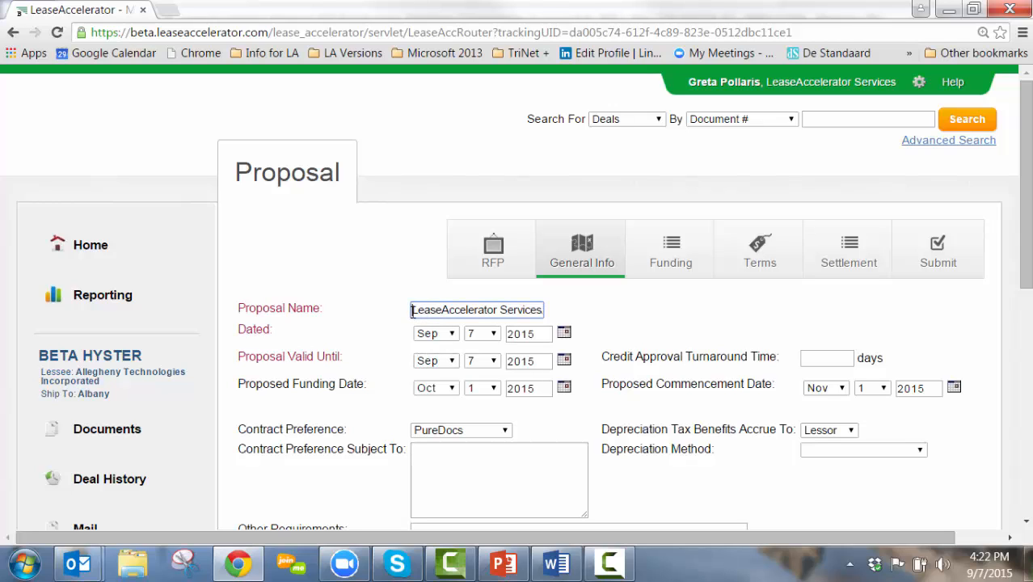
drag(413, 311, 572, 322)
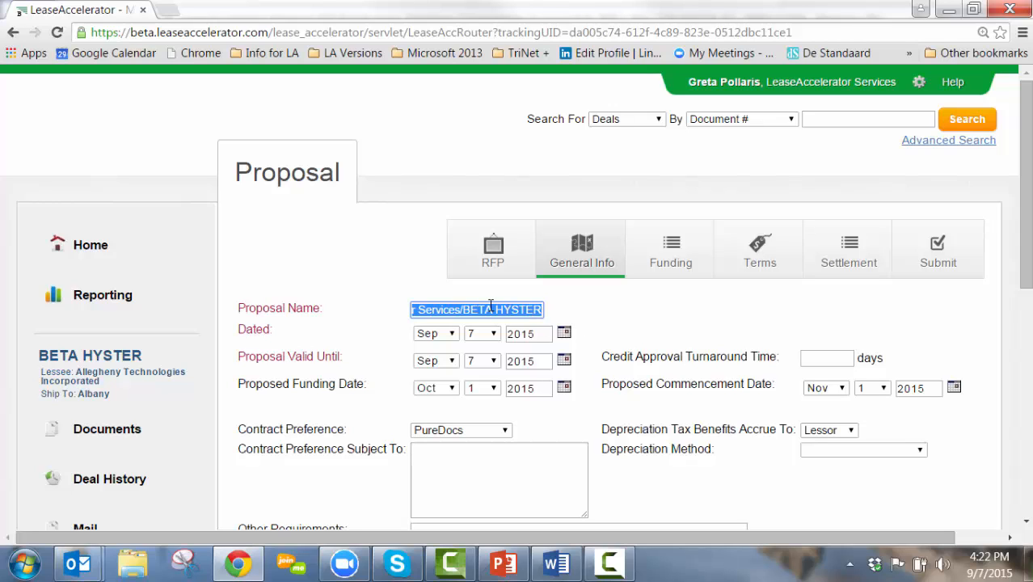
click(317, 339)
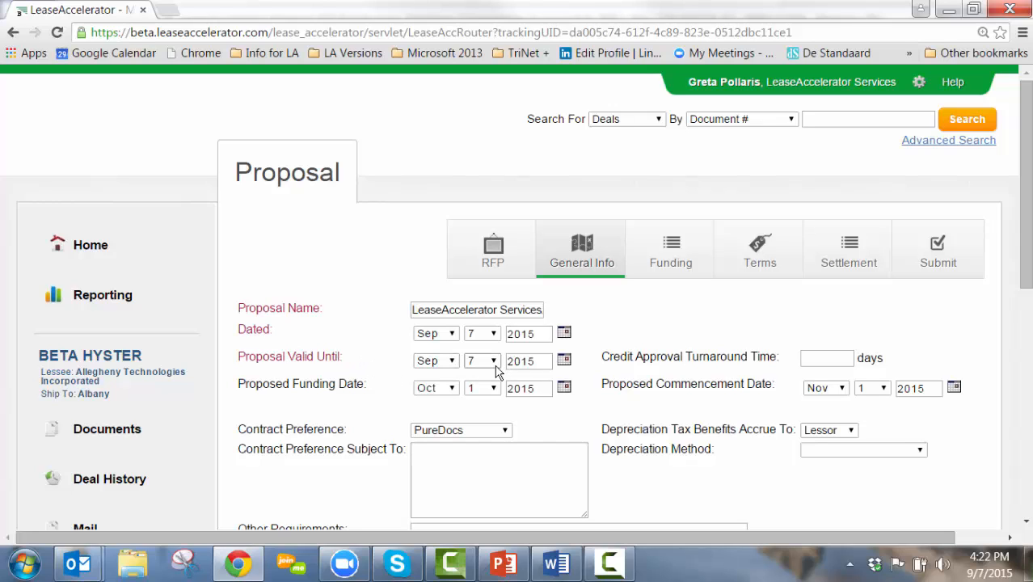
click(493, 361)
scroll(485, 324, down, 2)
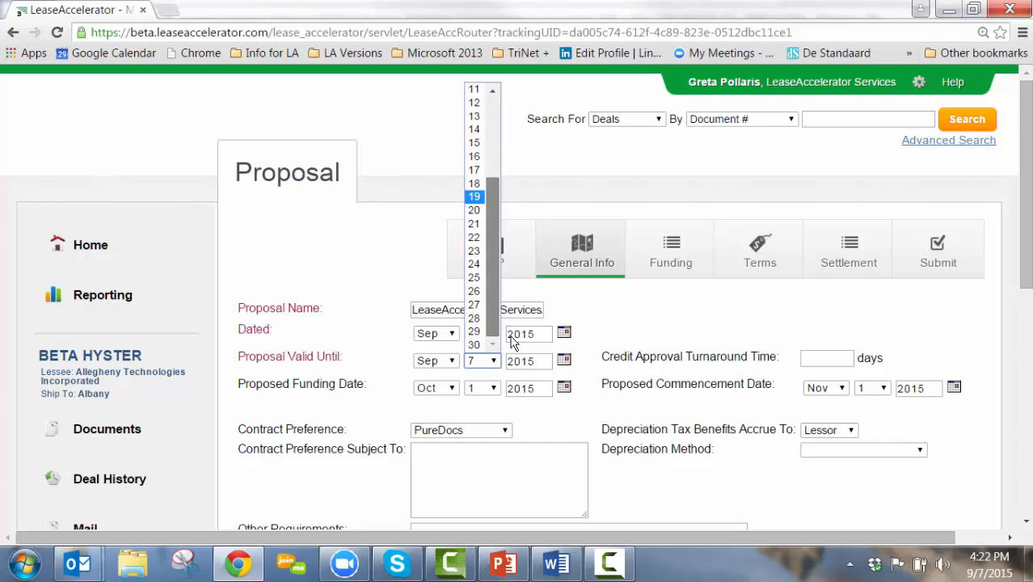
click(476, 345)
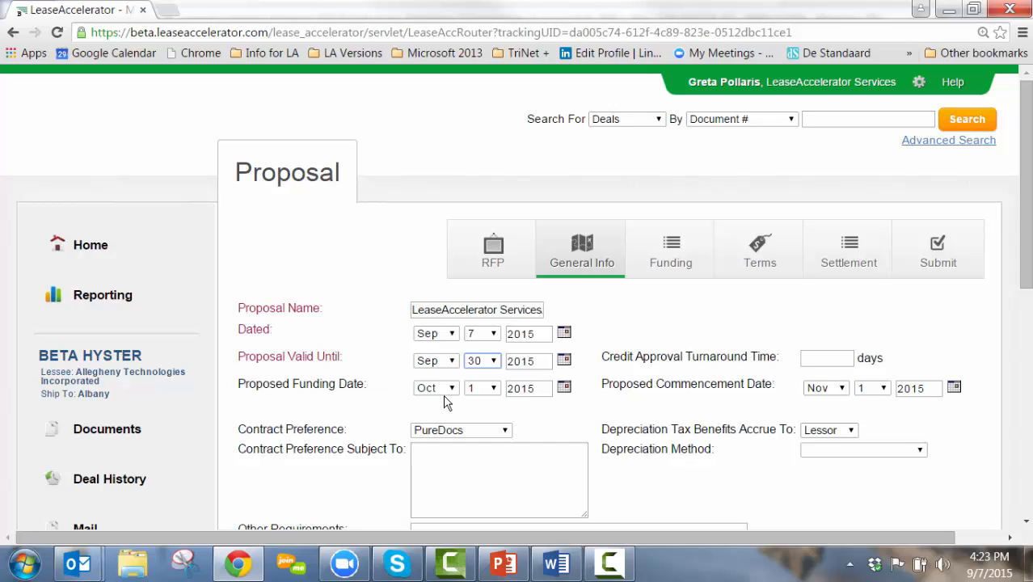
Set the proposal's credit approval turnaround time to 3 days
scroll(361, 437, down, 1)
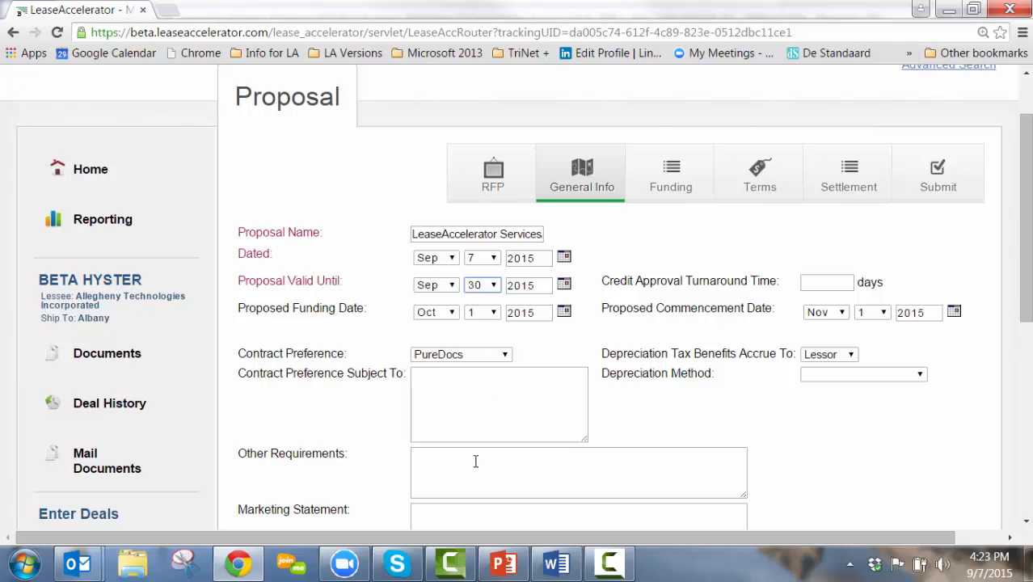
scroll(477, 467, down, 1)
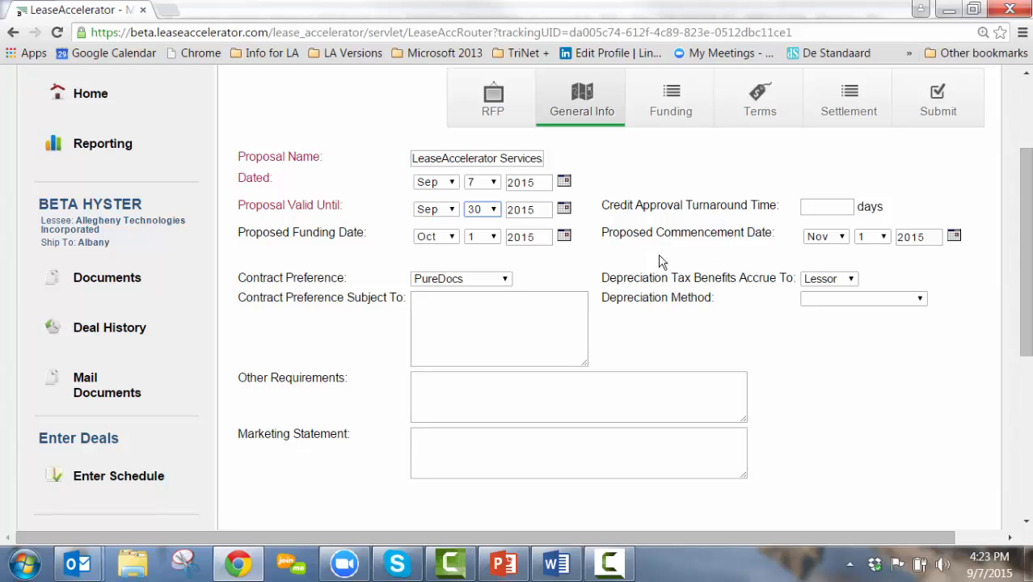
click(818, 209)
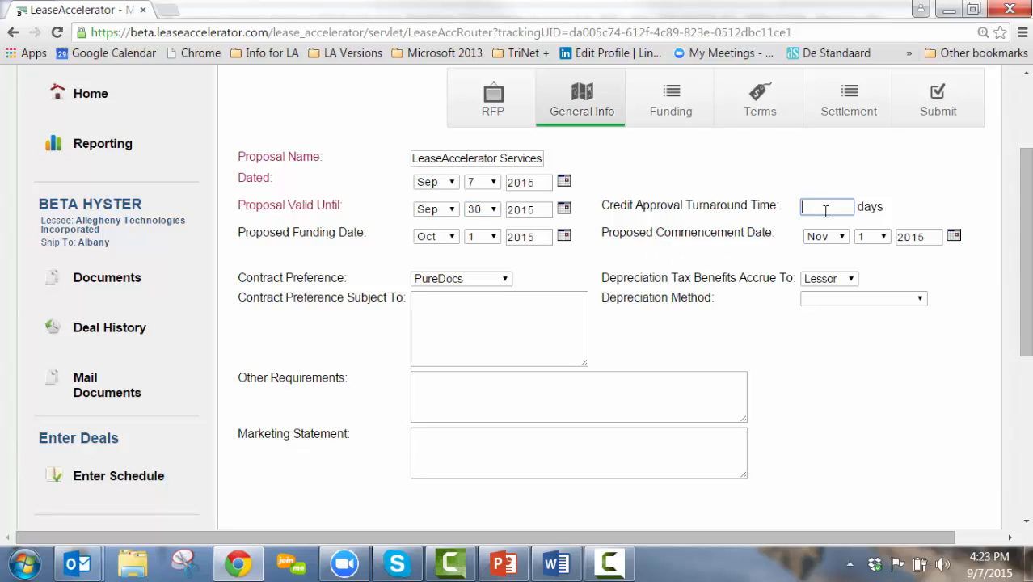
text(3)
click(788, 344)
Review the proposal's requested funding, items to fund, proposed funding and funding schedule
click(645, 93)
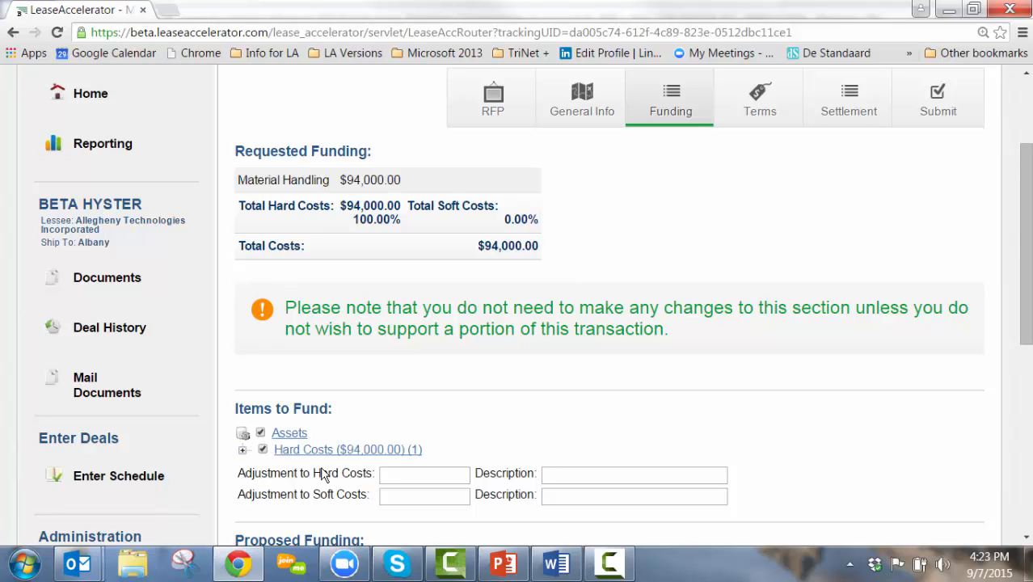
scroll(508, 415, up, 1)
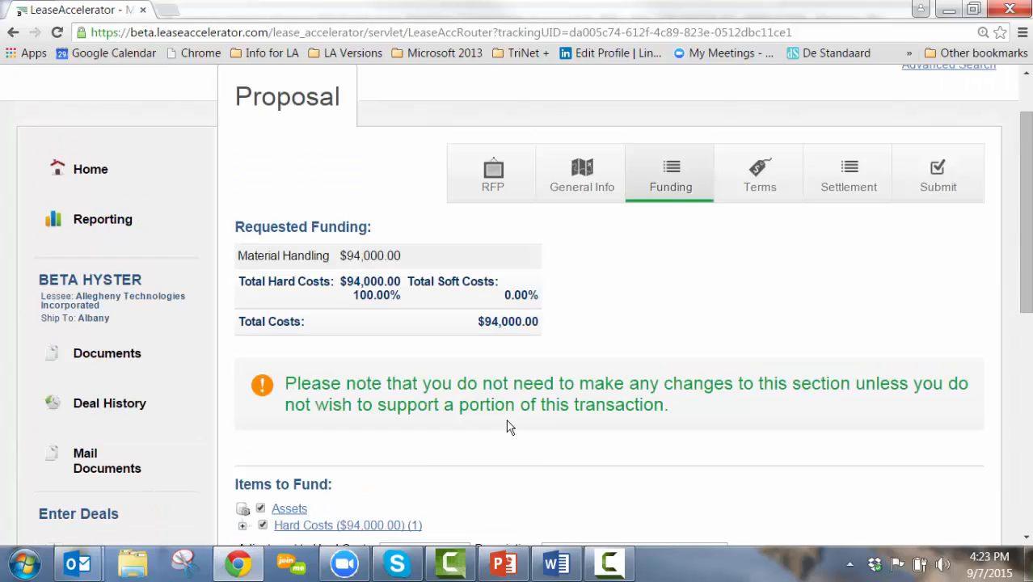
scroll(508, 415, down, 3)
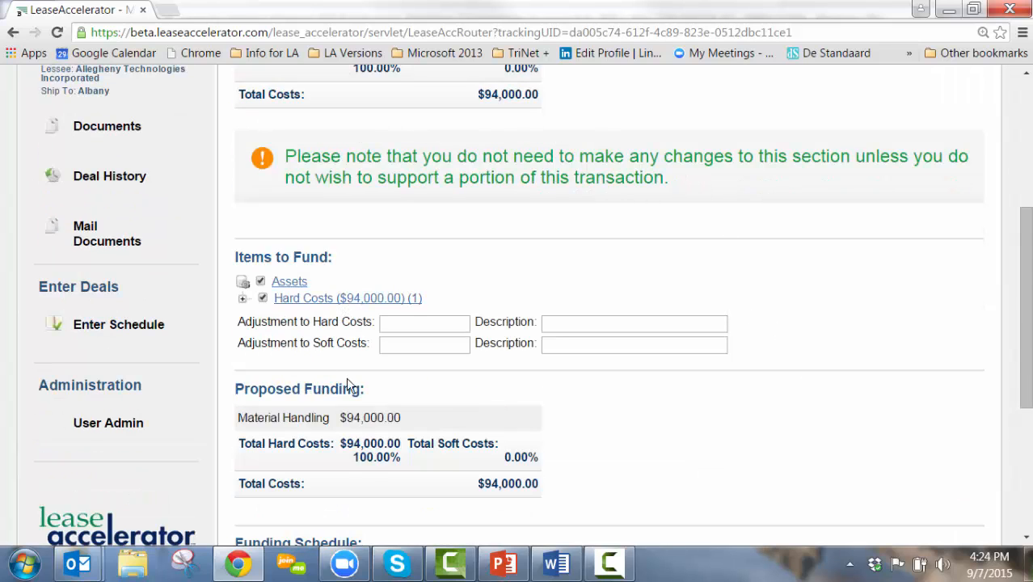
scroll(704, 461, down, 3)
scroll(704, 462, down, 1)
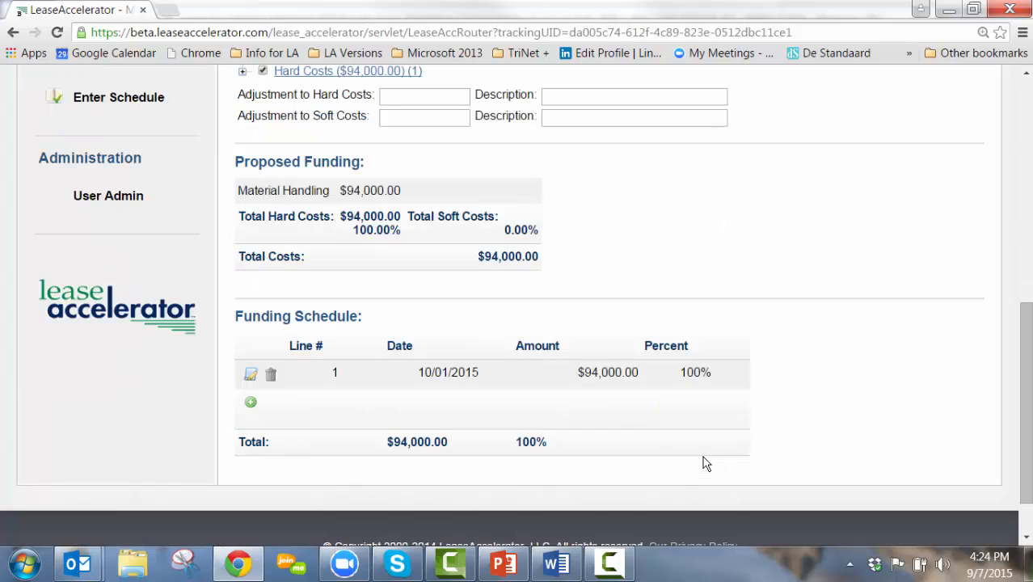
scroll(705, 459, up, 5)
scroll(709, 454, up, 2)
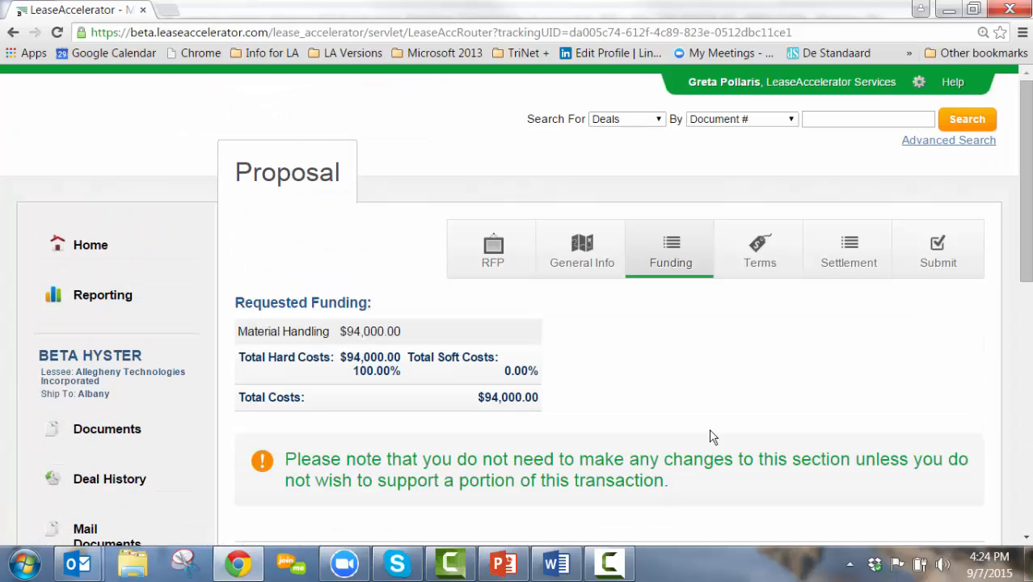
In the proposal terms, set the blended LRF of financing option line 1 to 0.0185 and update the option
click(731, 249)
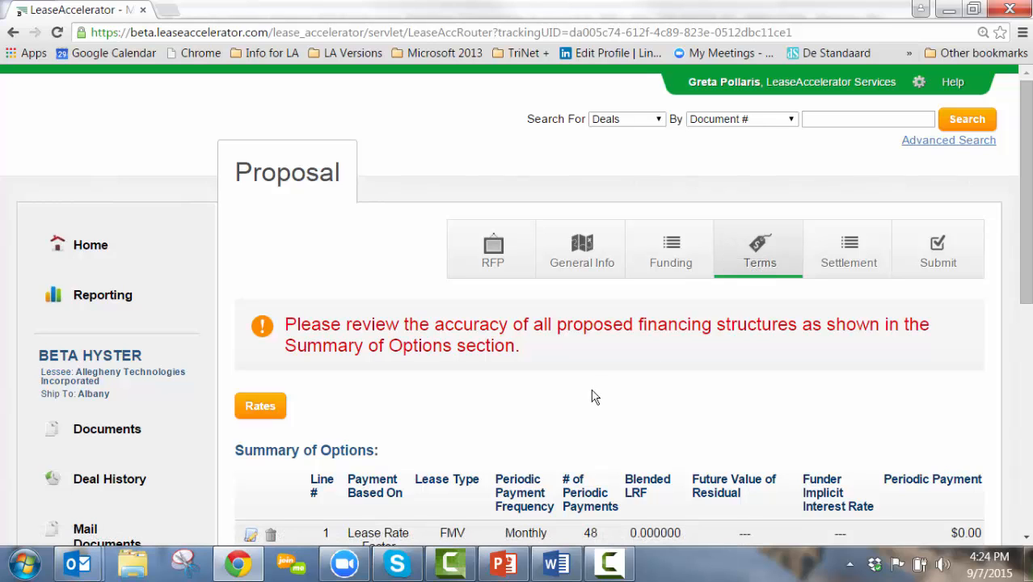
scroll(594, 398, down, 3)
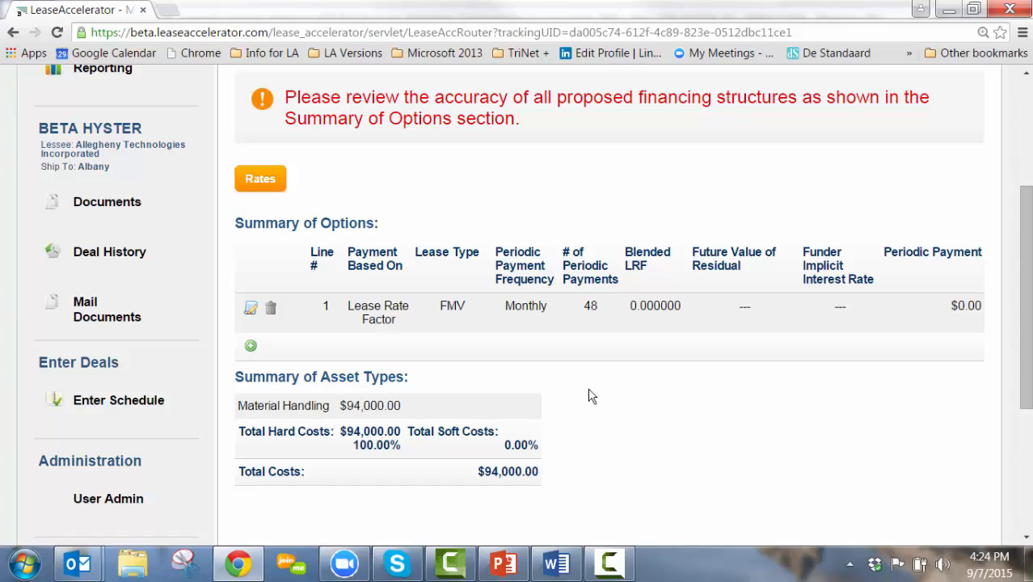
click(251, 312)
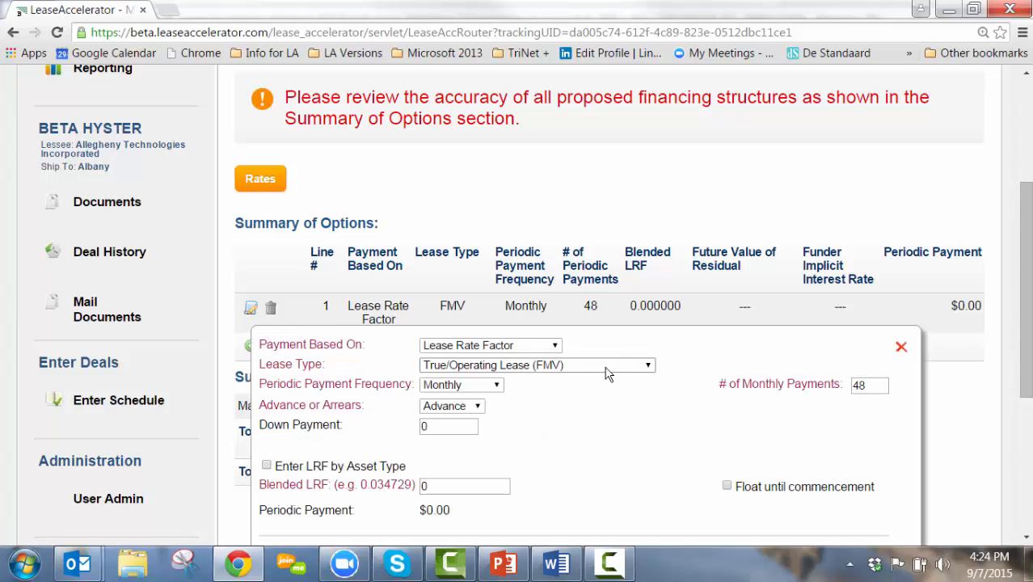
scroll(632, 417, down, 1)
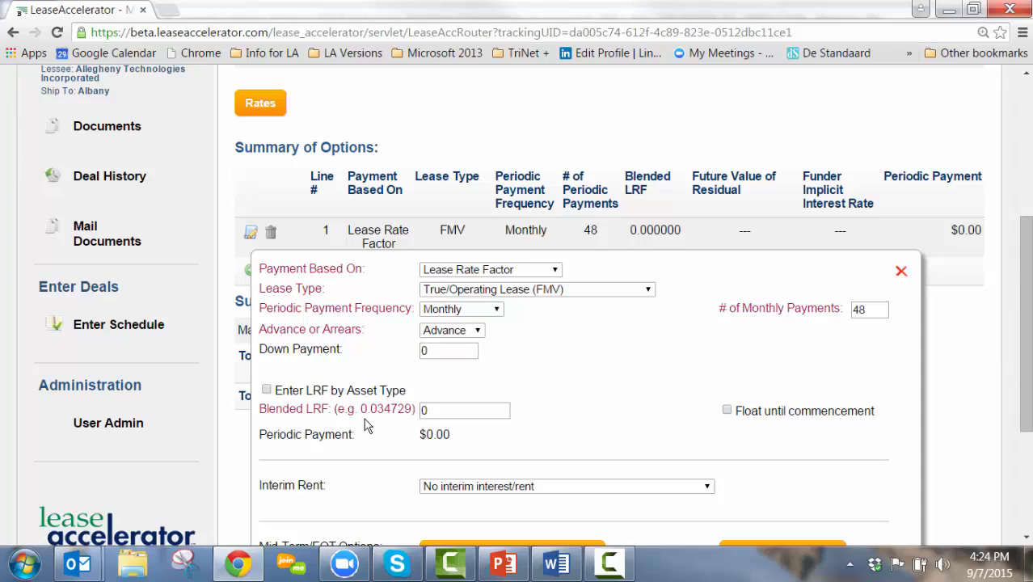
click(436, 412)
text(.)
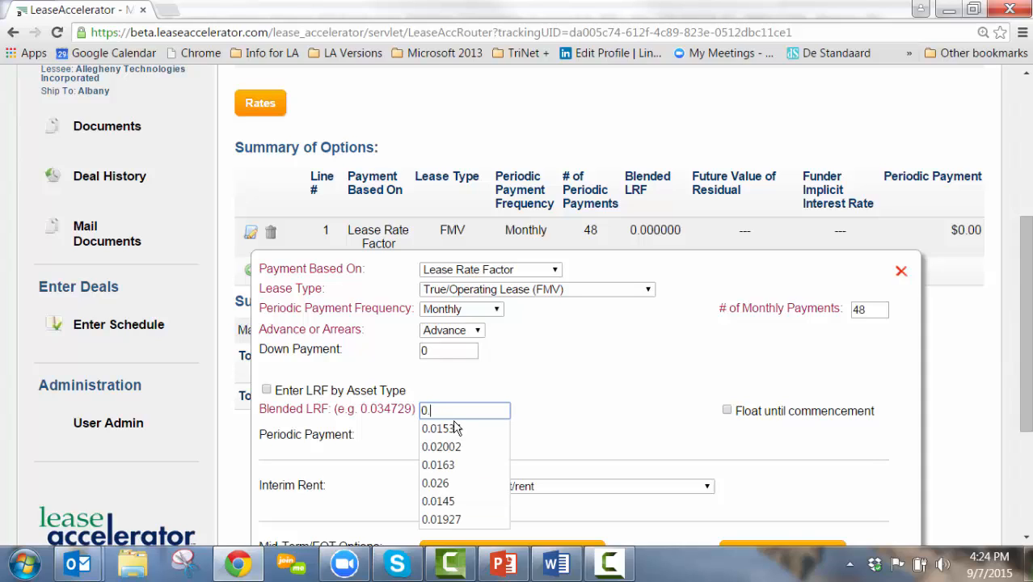
text(0185)
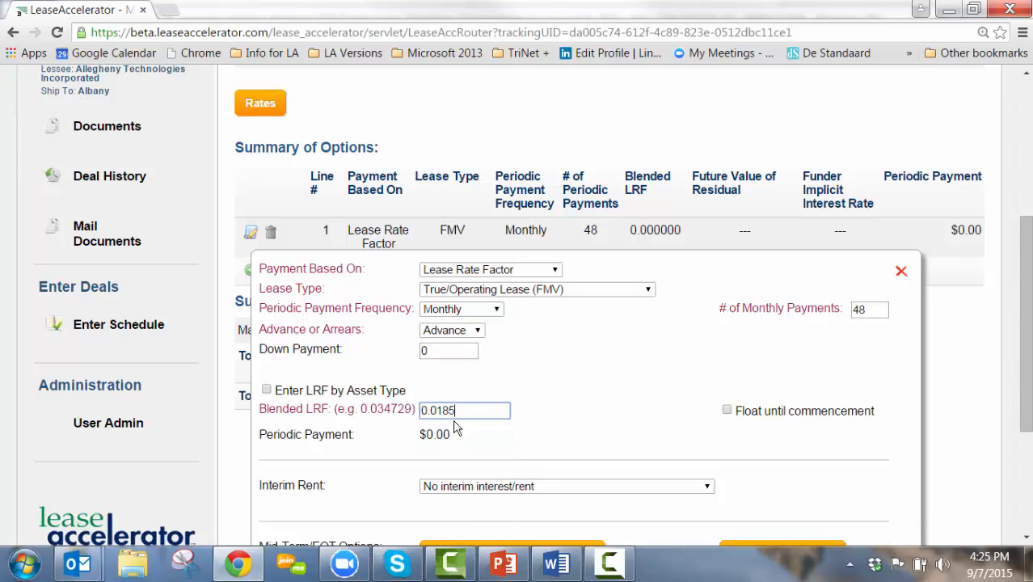
click(548, 421)
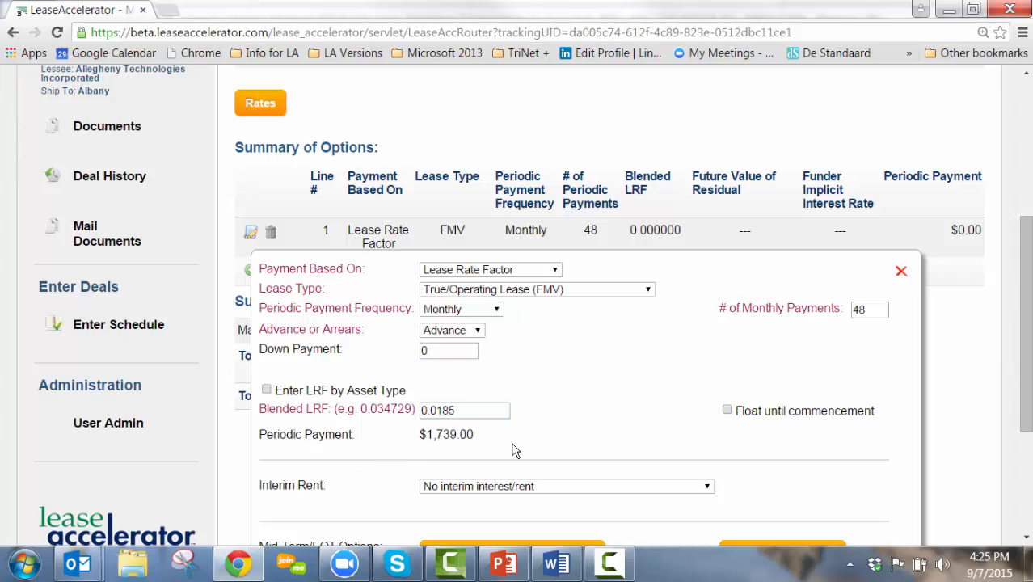
scroll(581, 427, down, 3)
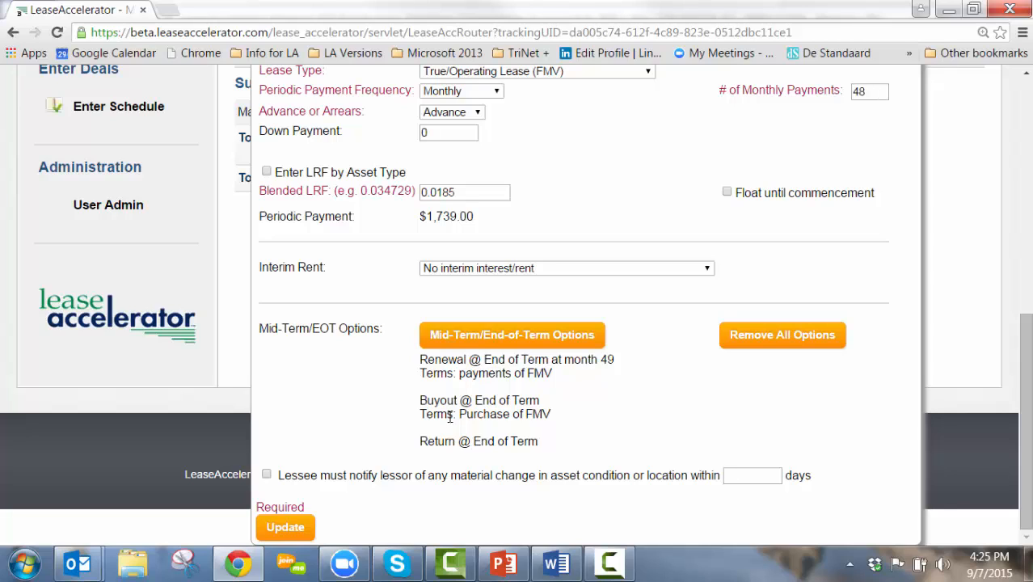
click(296, 531)
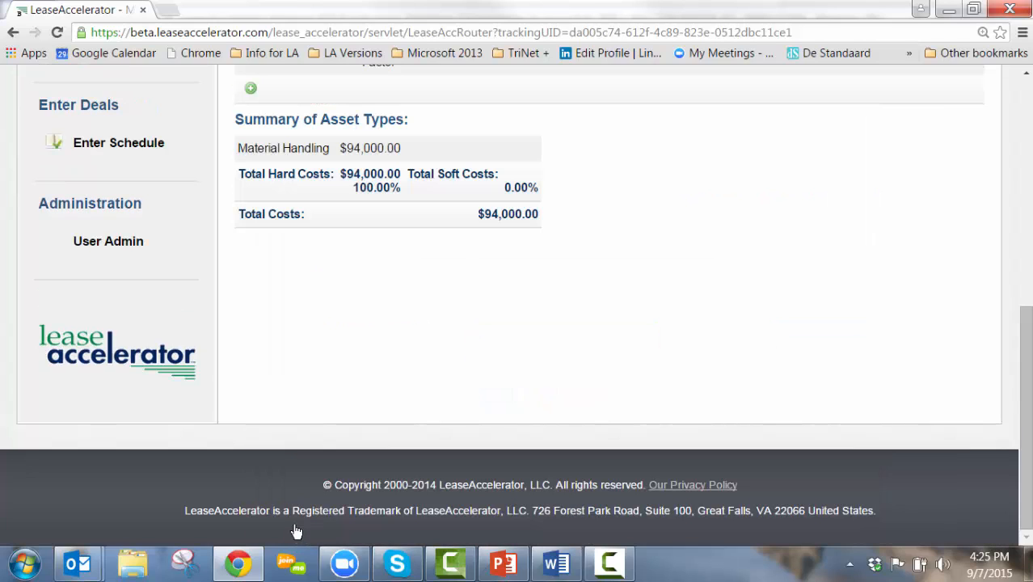
Check the updated financing option in the Summary of Options and open the proposal's settlement section
scroll(679, 311, up, 3)
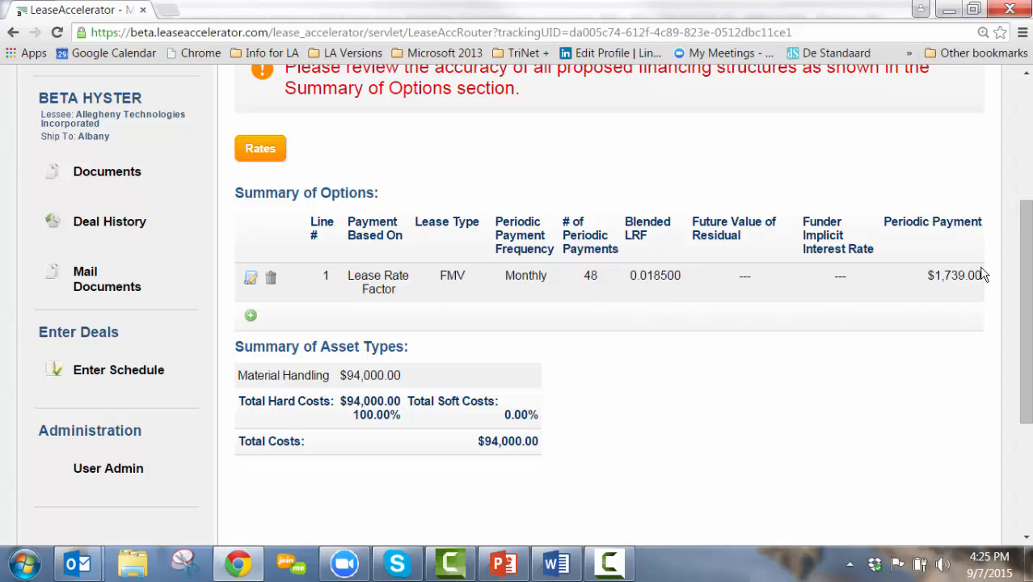
scroll(864, 372, up, 3)
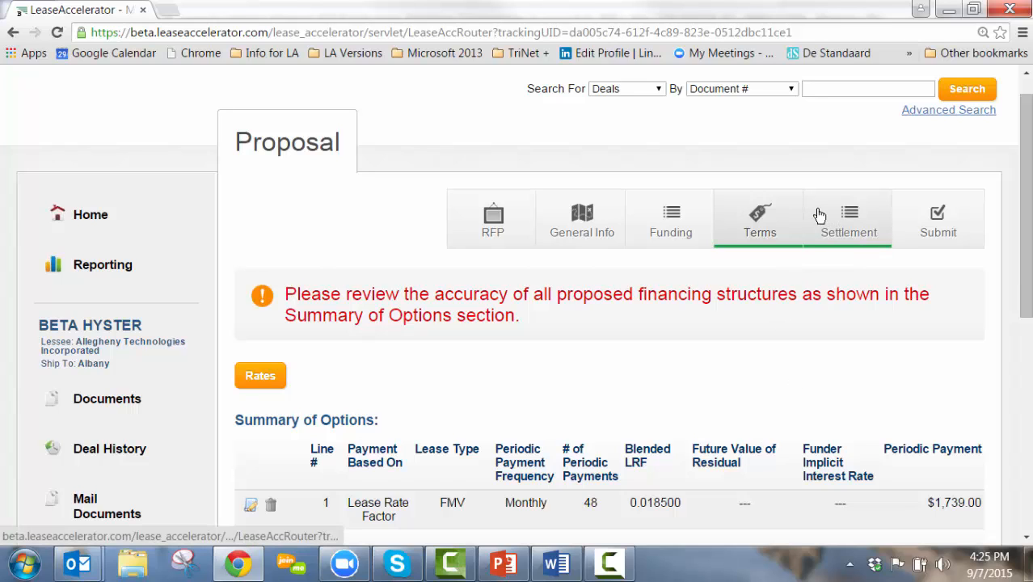
click(821, 230)
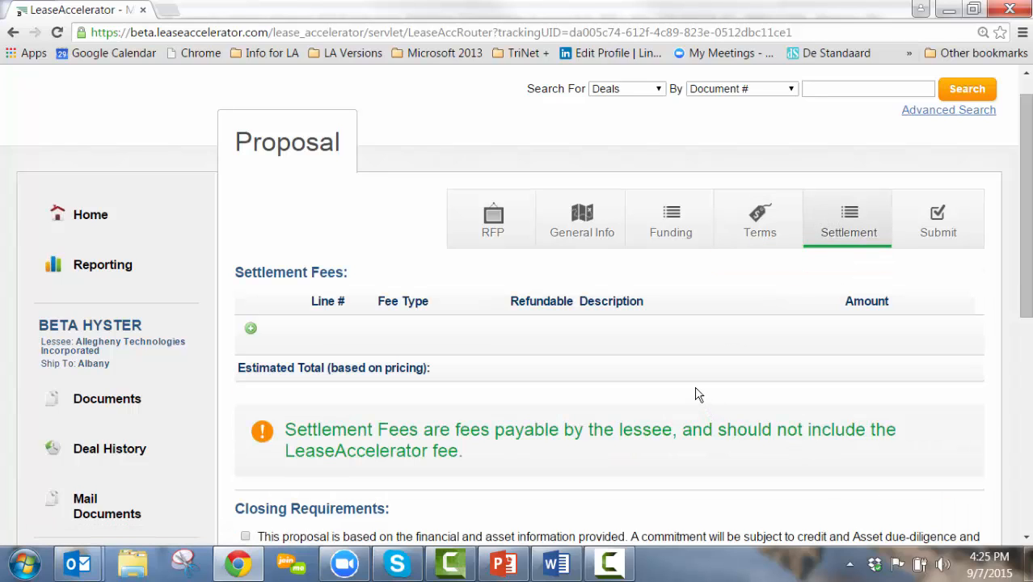
Check the proposal's settlement fees and closing requirements without adding any, and save the BETA HYSTER proposal for review
scroll(661, 417, down, 2)
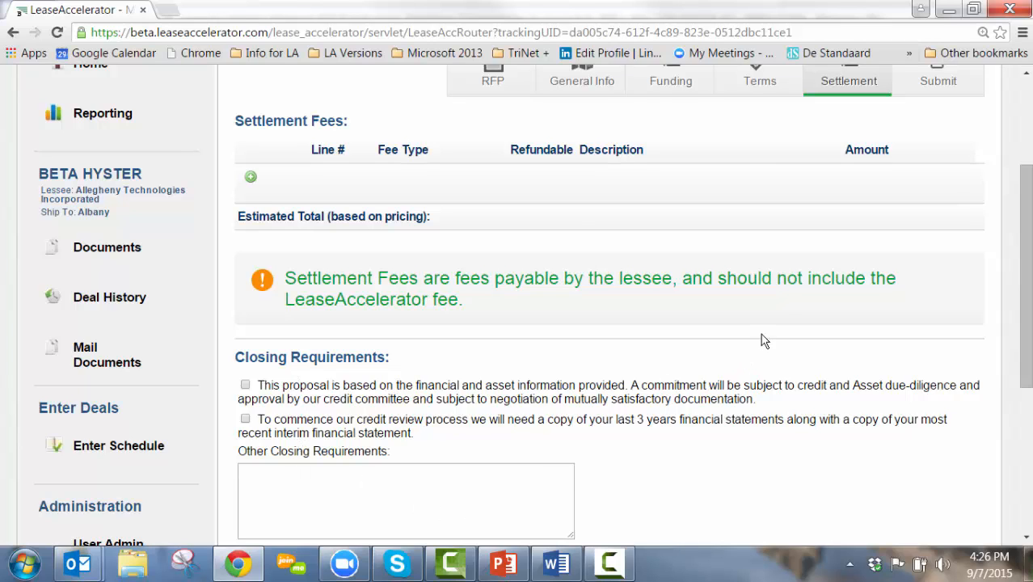
scroll(787, 286, up, 2)
click(915, 223)
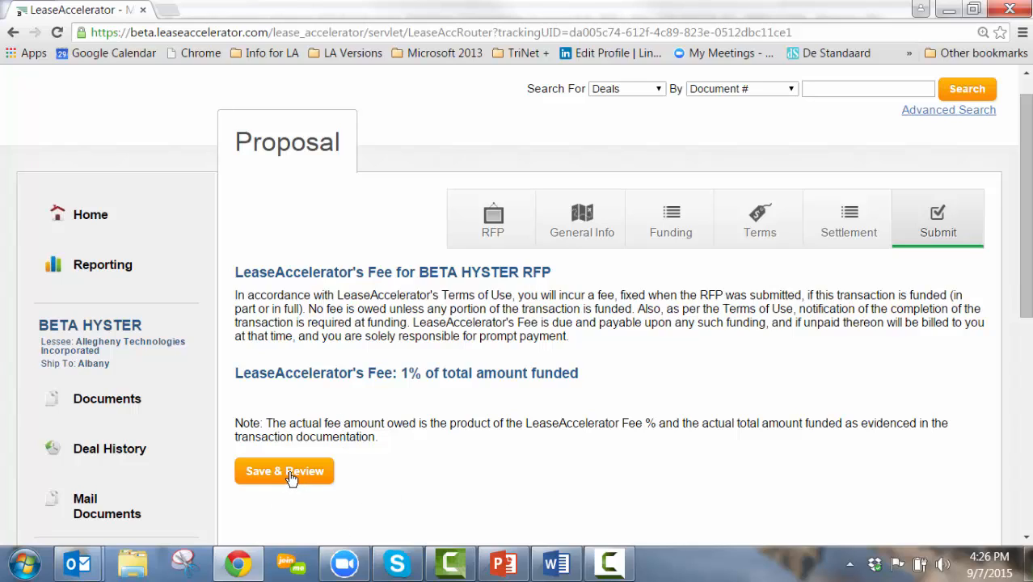
click(289, 475)
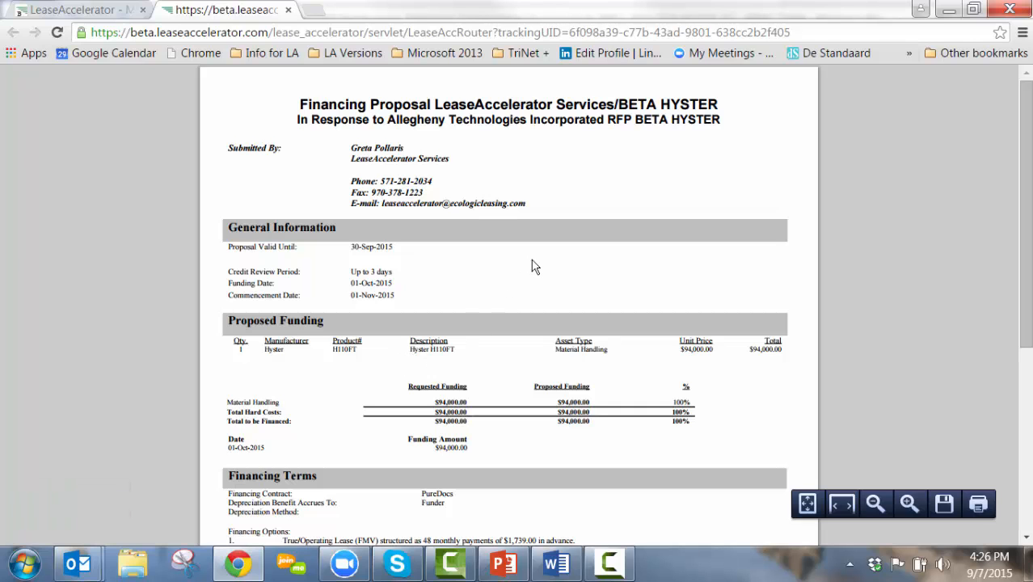
Read through the generated financing proposal, from general information and proposed funding to financing terms and closing requirements
scroll(529, 268, down, 2)
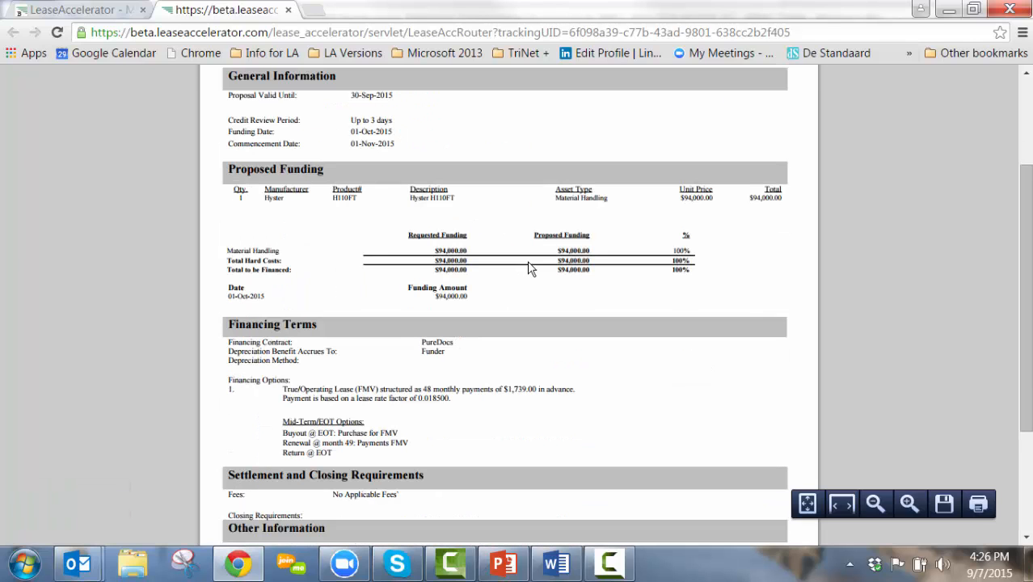
scroll(529, 269, up, 2)
scroll(530, 269, down, 1)
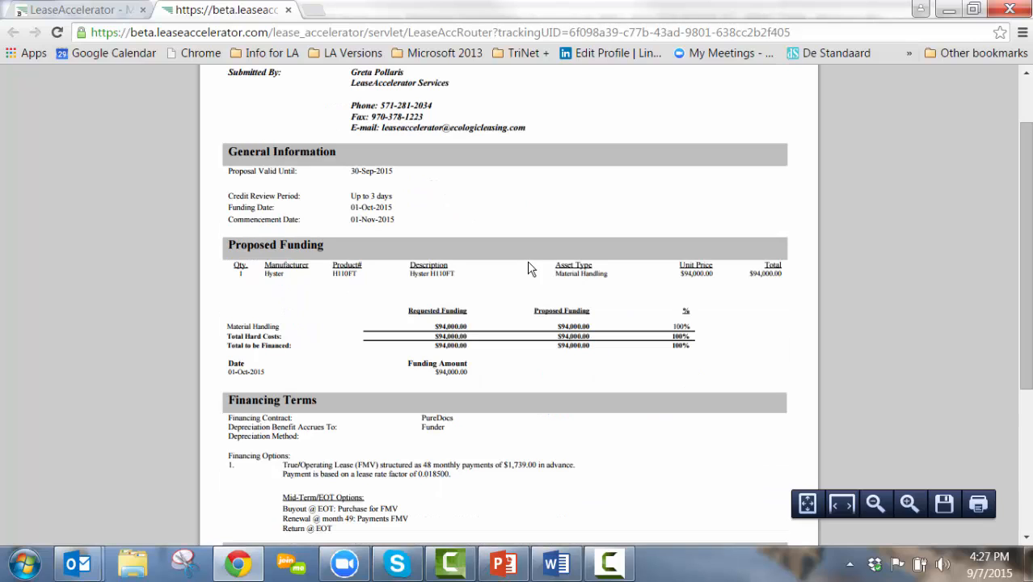
scroll(530, 268, down, 2)
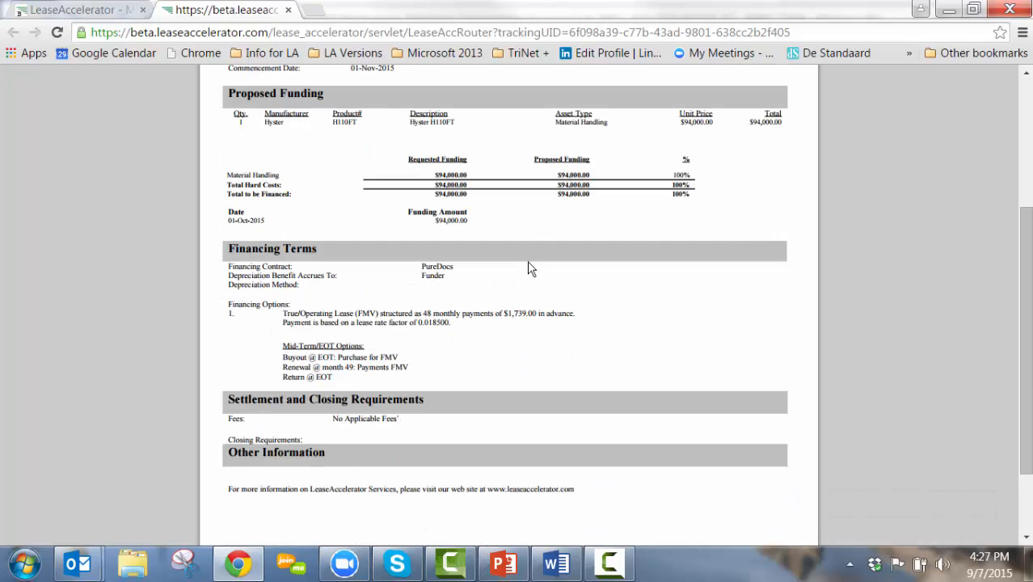
scroll(512, 288, down, 2)
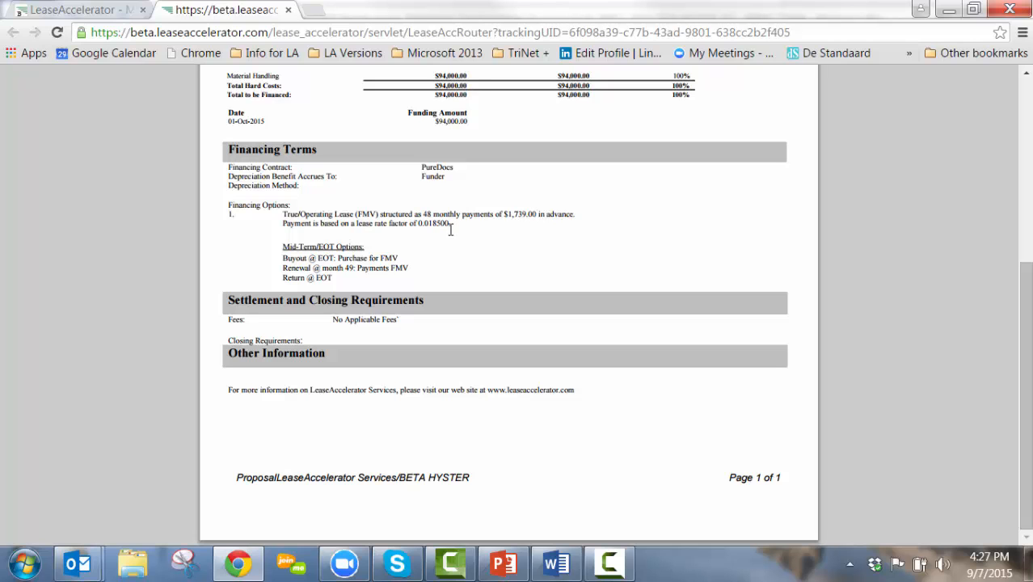
scroll(511, 279, up, 4)
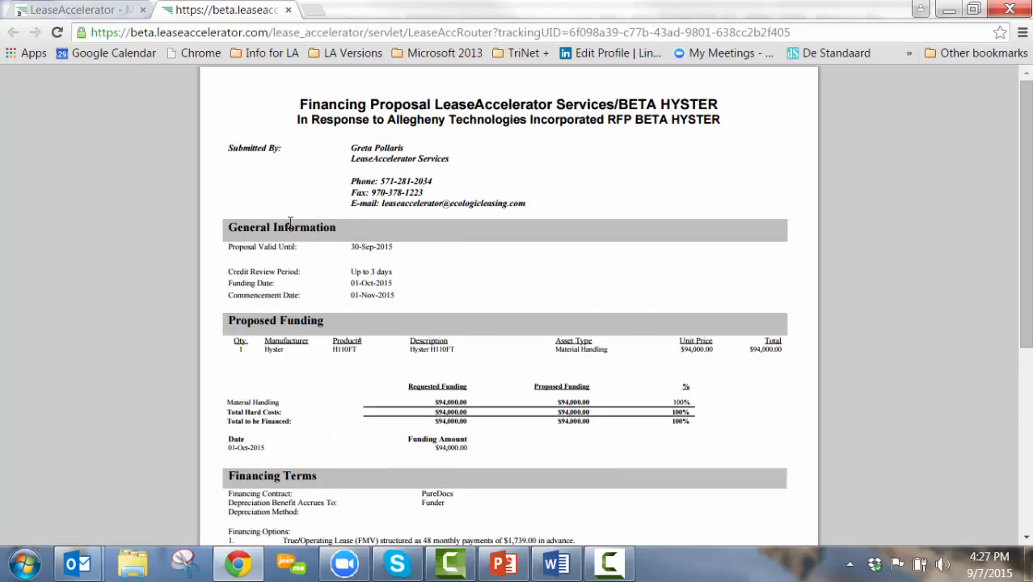
right_click(233, 13)
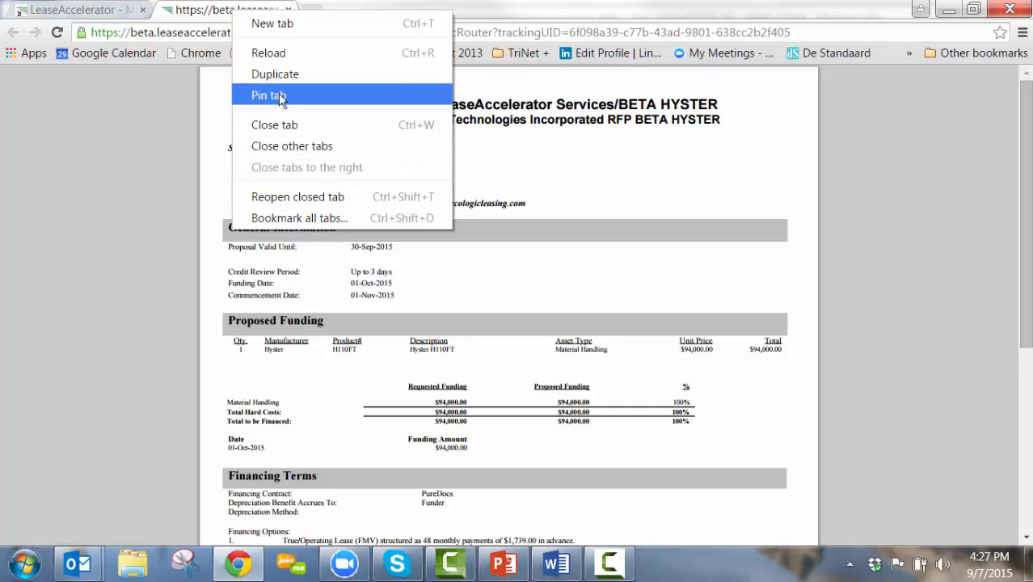
click(564, 198)
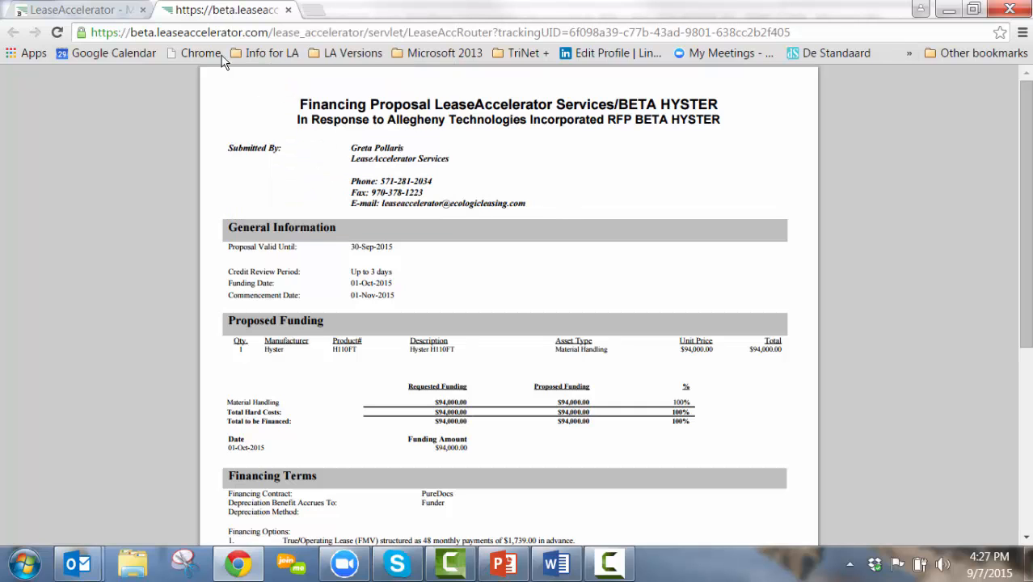
right_click(257, 112)
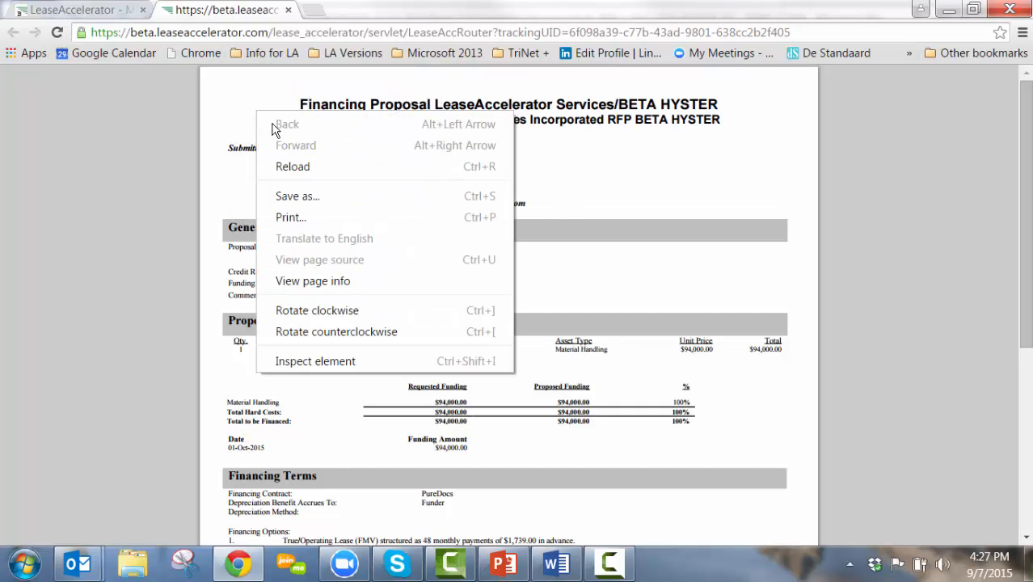
click(320, 196)
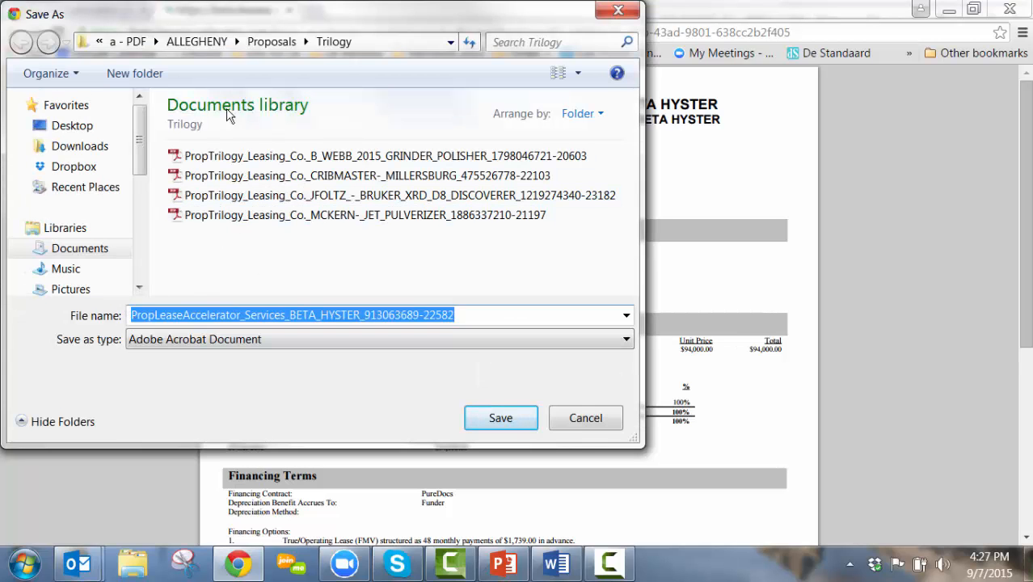
click(593, 420)
Agree to the Terms of Use and submit the BETA HYSTER proposal
scroll(738, 423, down, 2)
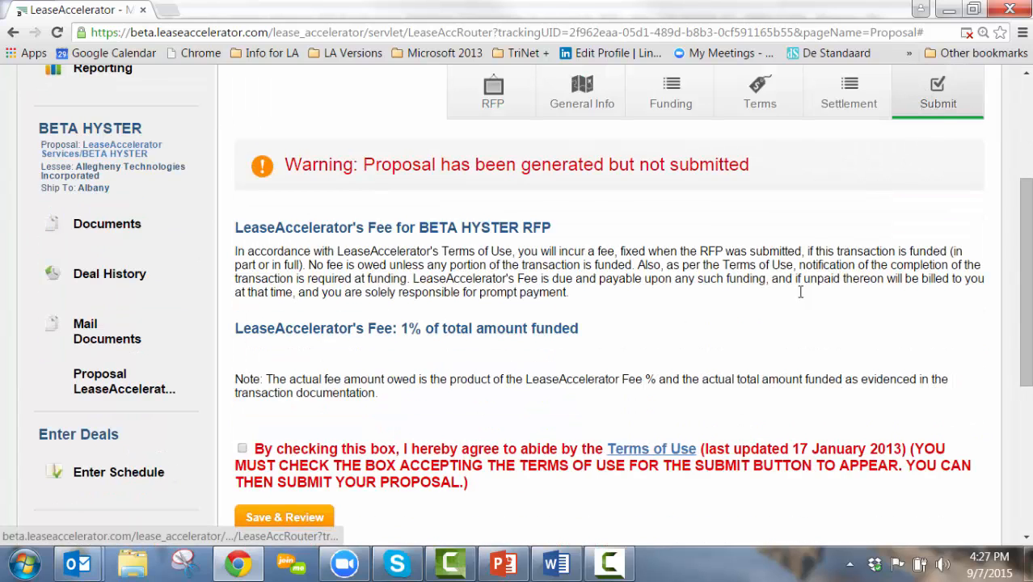
scroll(580, 341, down, 1)
scroll(580, 341, down, 1)
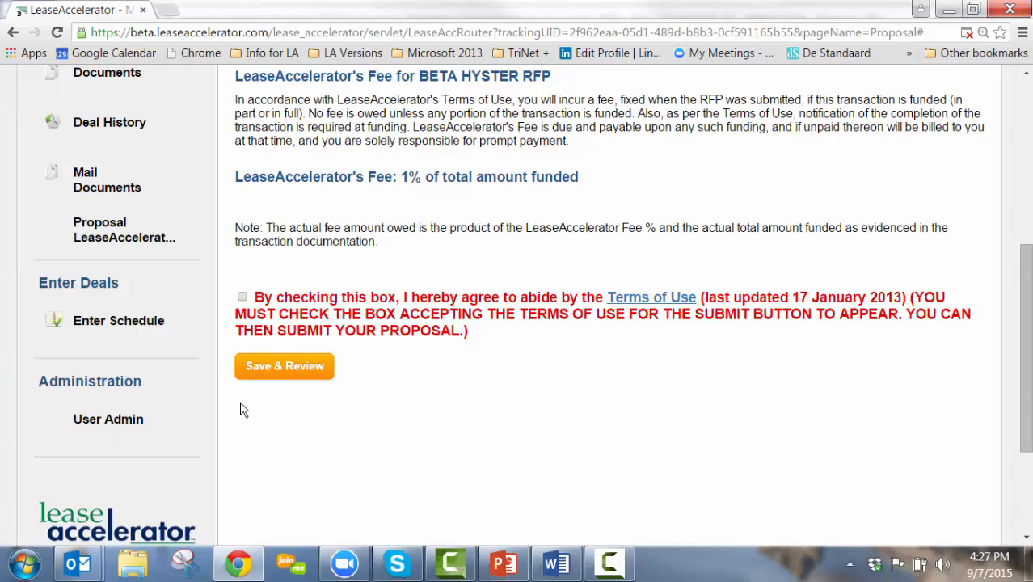
click(243, 298)
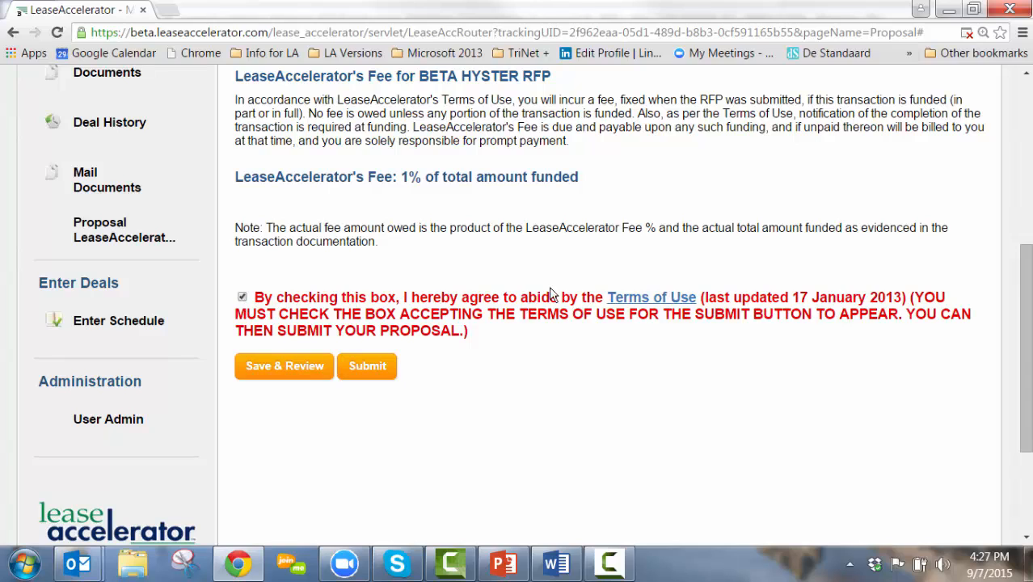
click(368, 367)
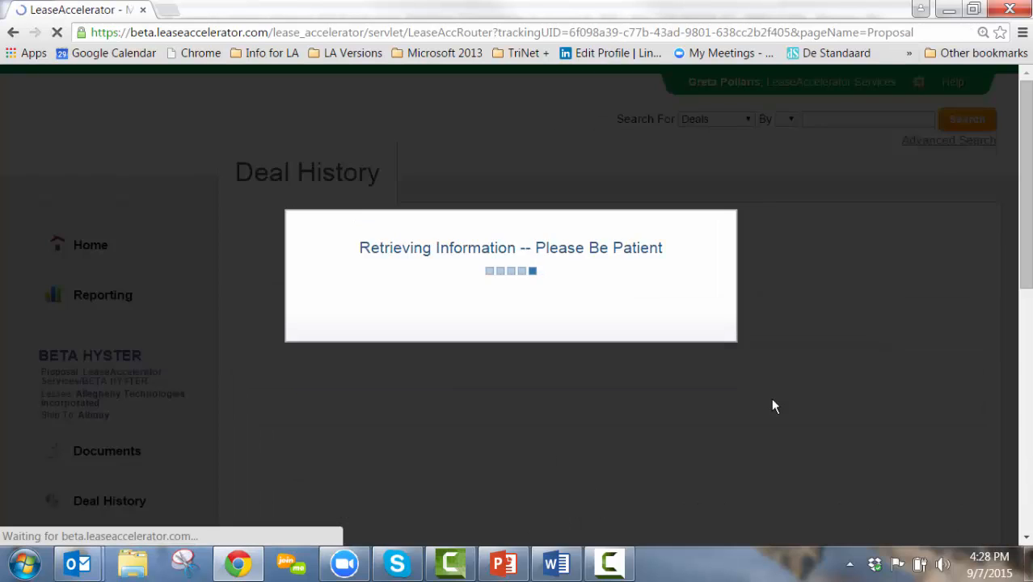